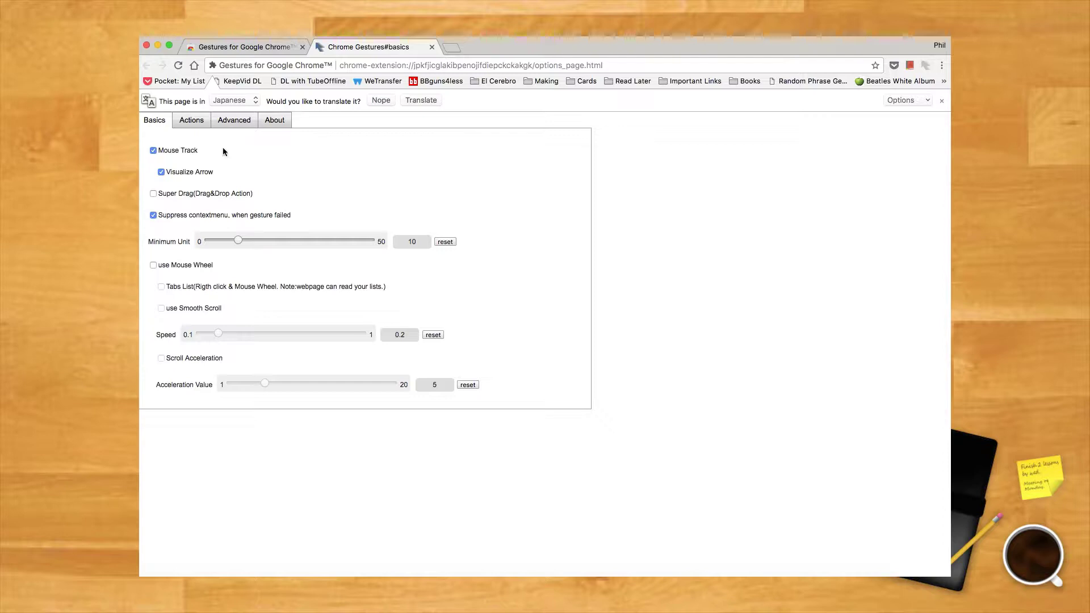
Open the Actions tab and scroll through the gesture-to-action list
click(192, 120)
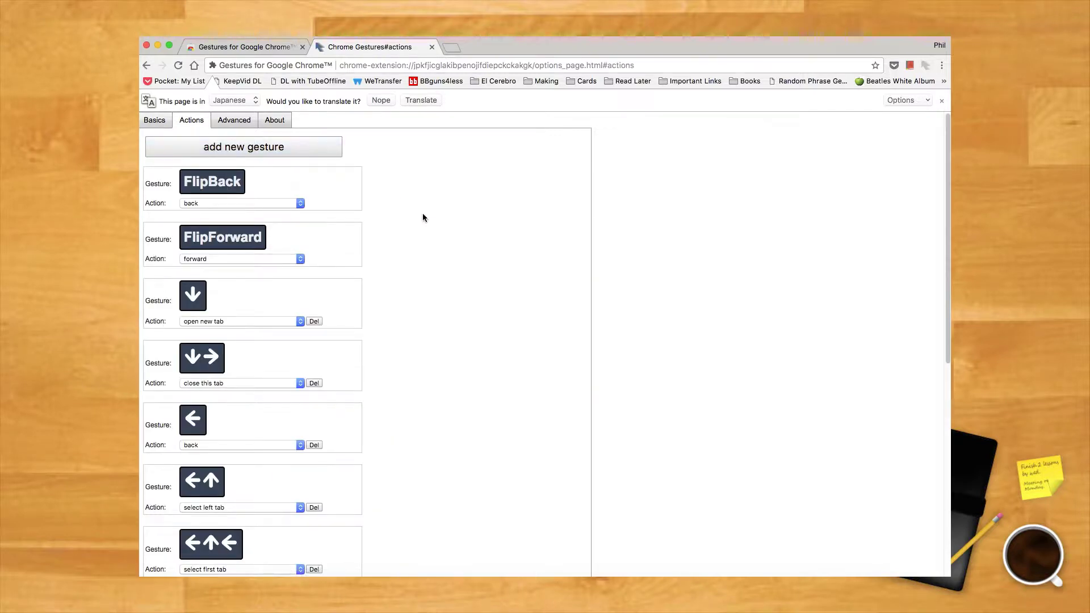
scroll(422, 217, down, 1)
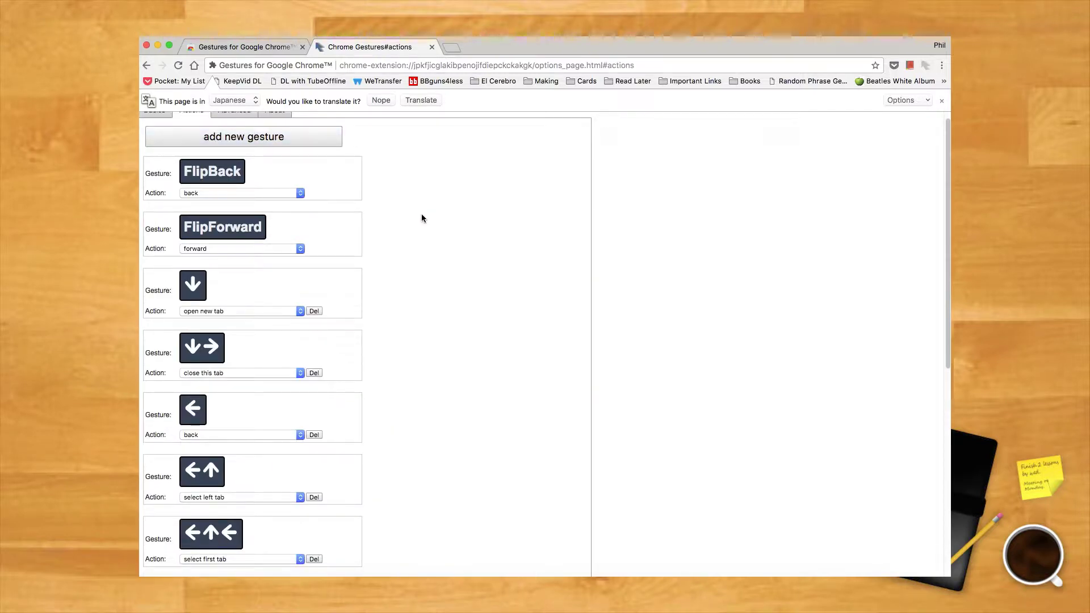
scroll(422, 218, down, 3)
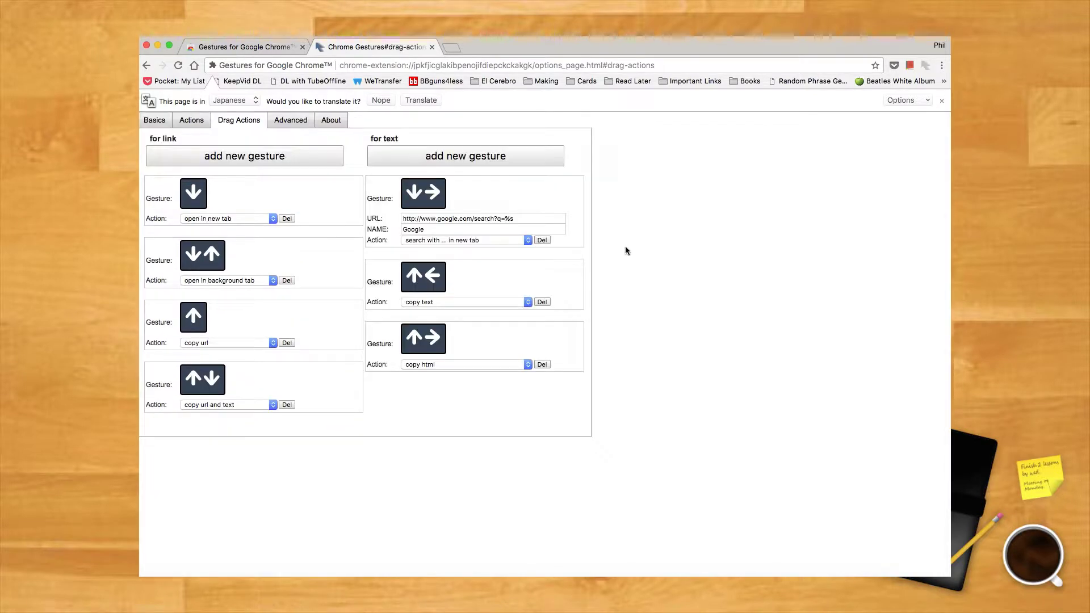
Test the new-tab, close-tab and select-first-tab gestures with the right mouse button
drag(625, 248, 627, 380)
key(super+t)
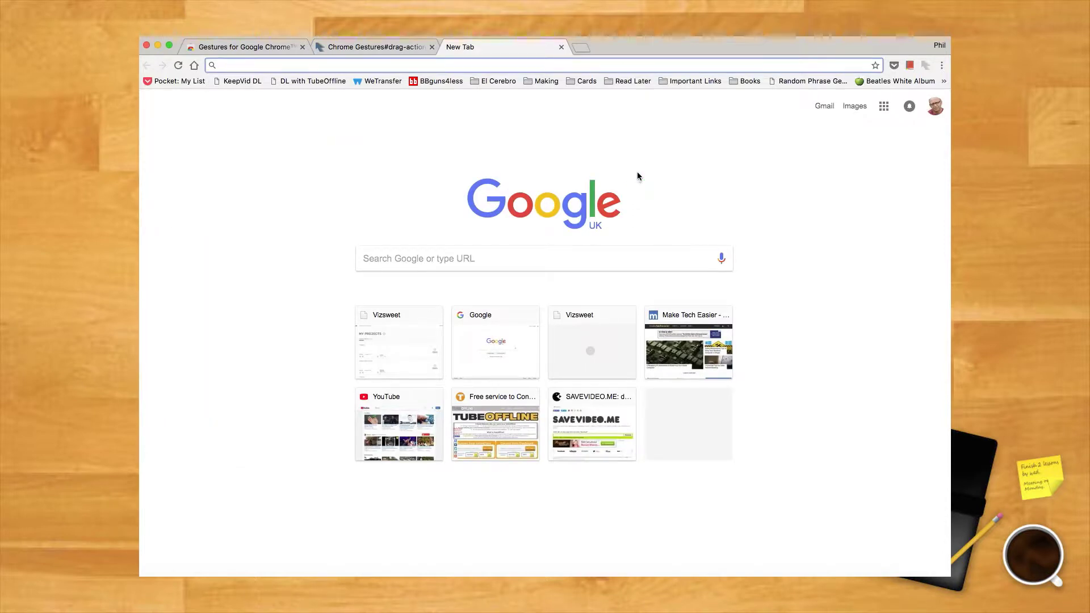
click(562, 49)
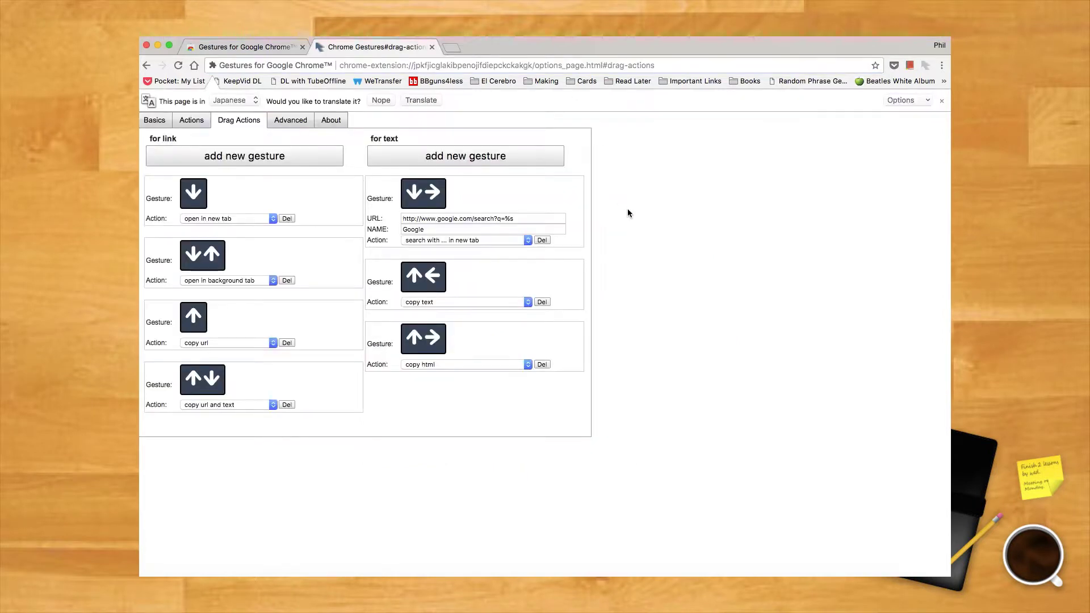
drag(628, 209, 508, 229)
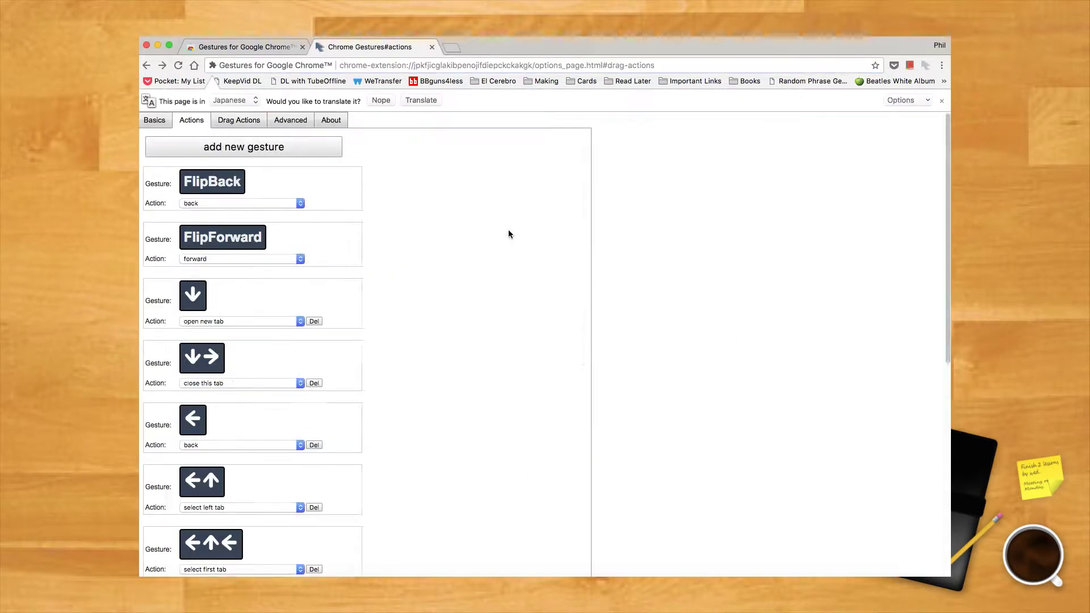
right_click(635, 308)
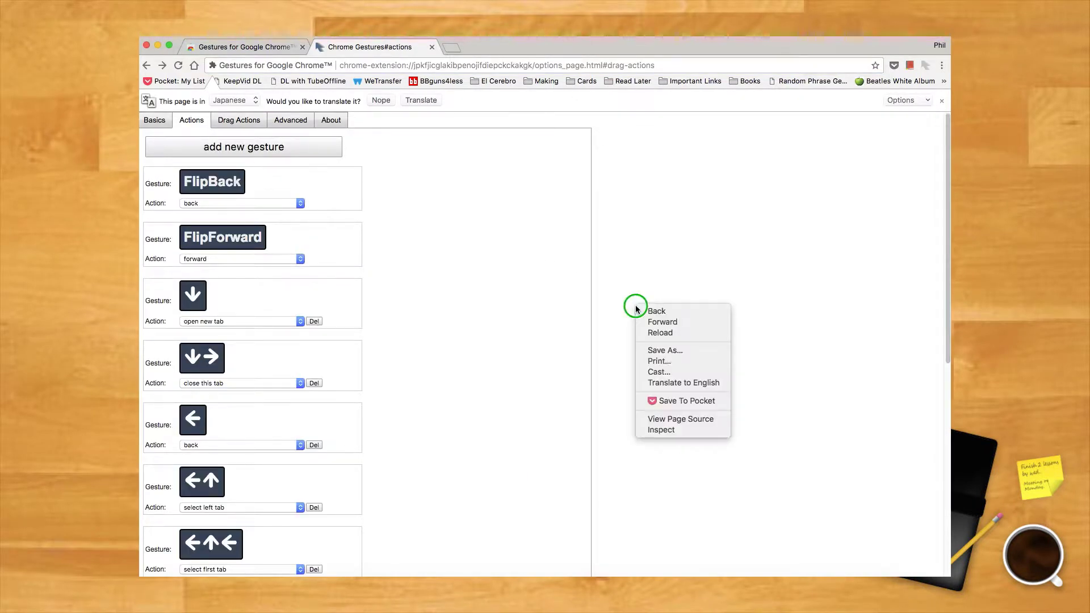
mouse_move(635, 309)
mouse_down()
mouse_move(535, 255)
mouse_move(502, 259)
mouse_up()
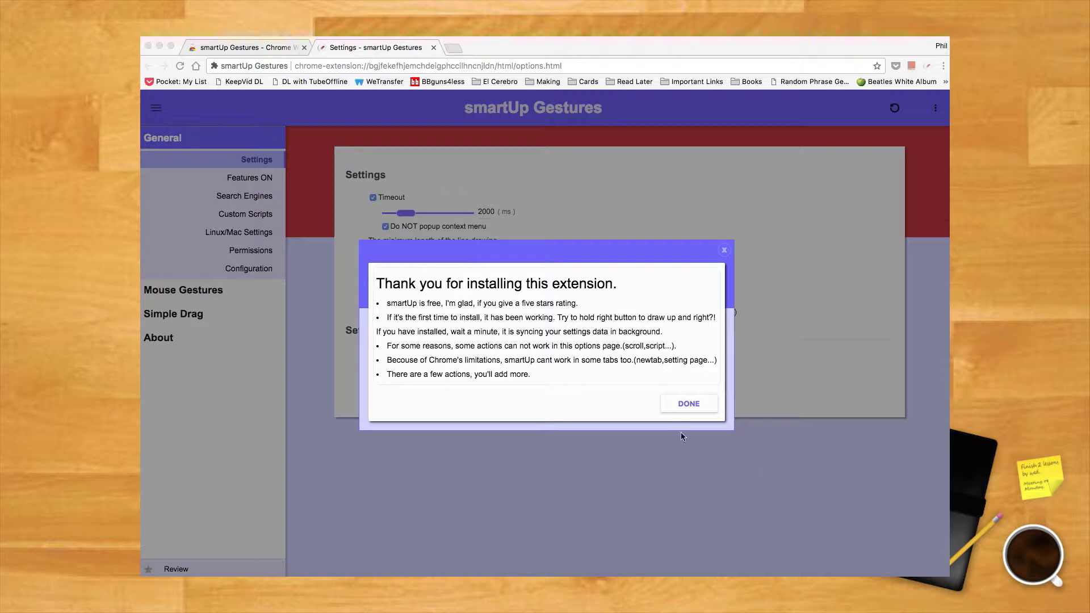
Dismiss smartUp's welcome notice and open the Mouse Gestures settings section
click(687, 405)
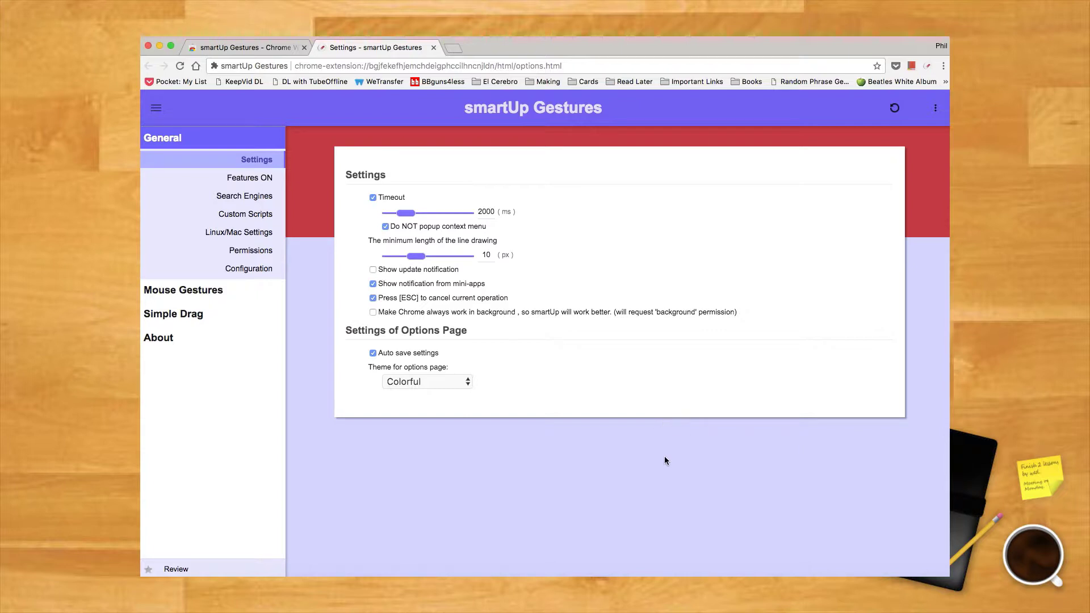
click(218, 291)
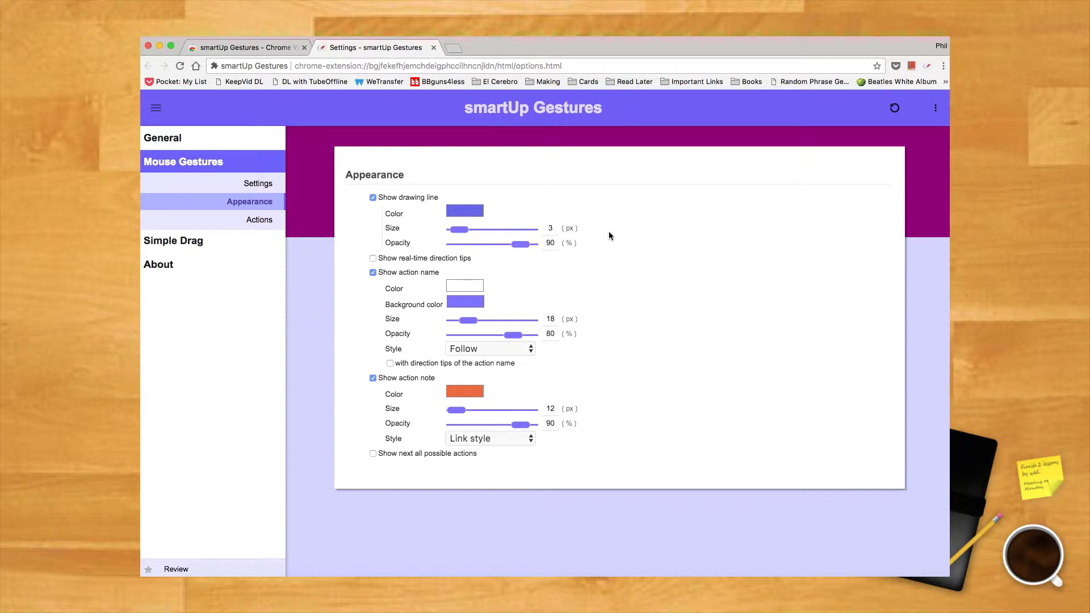
click(652, 228)
Test the scroll-down and switch-to-right-tab gestures
drag(651, 227, 649, 334)
drag(655, 295, 724, 231)
drag(668, 209, 581, 270)
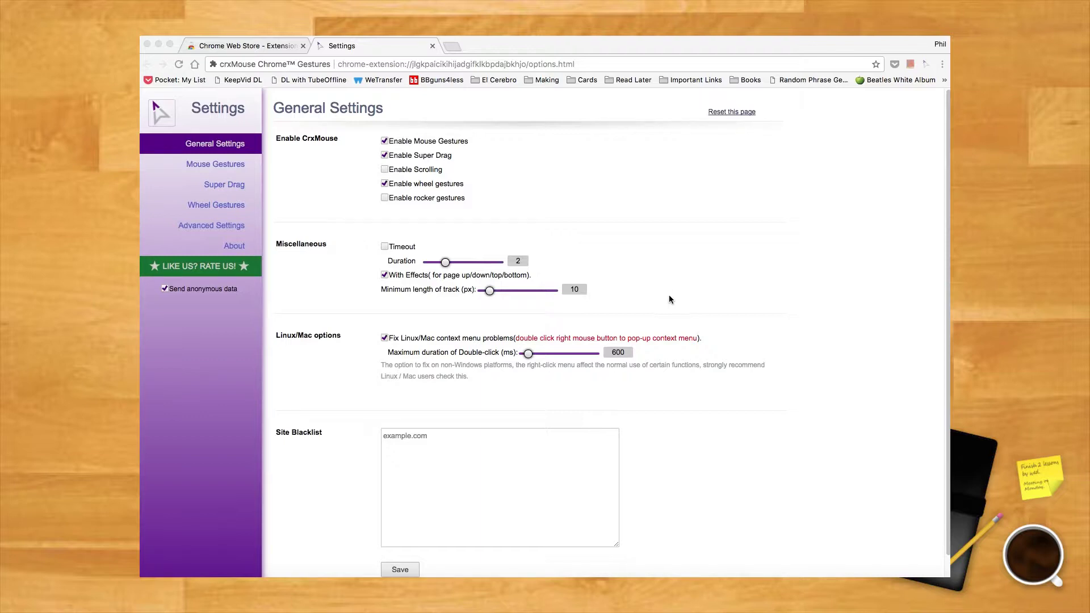
drag(669, 295, 809, 236)
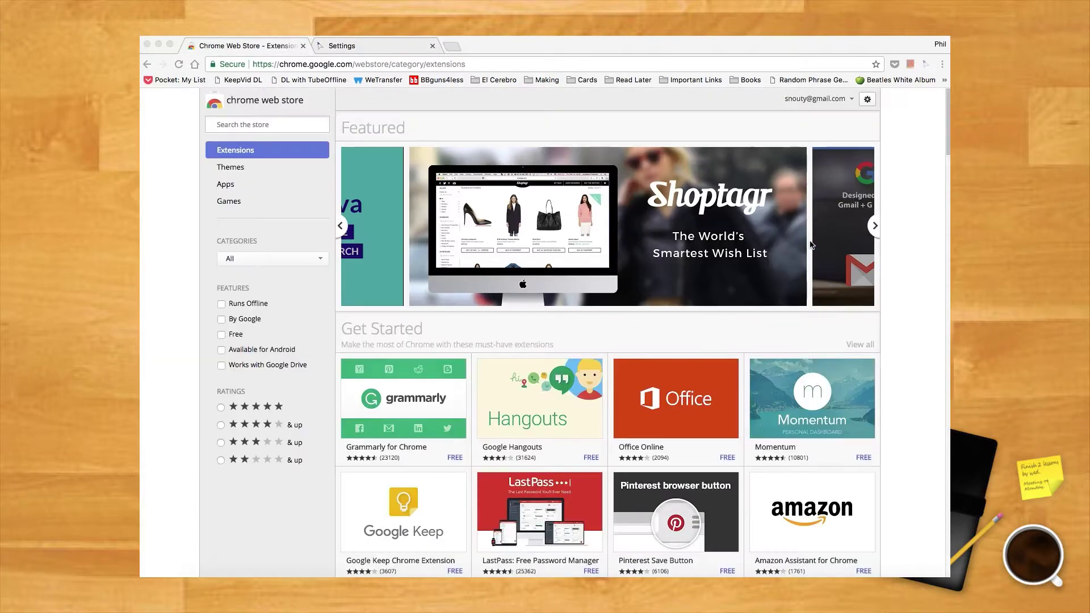
click(398, 49)
drag(723, 307, 730, 219)
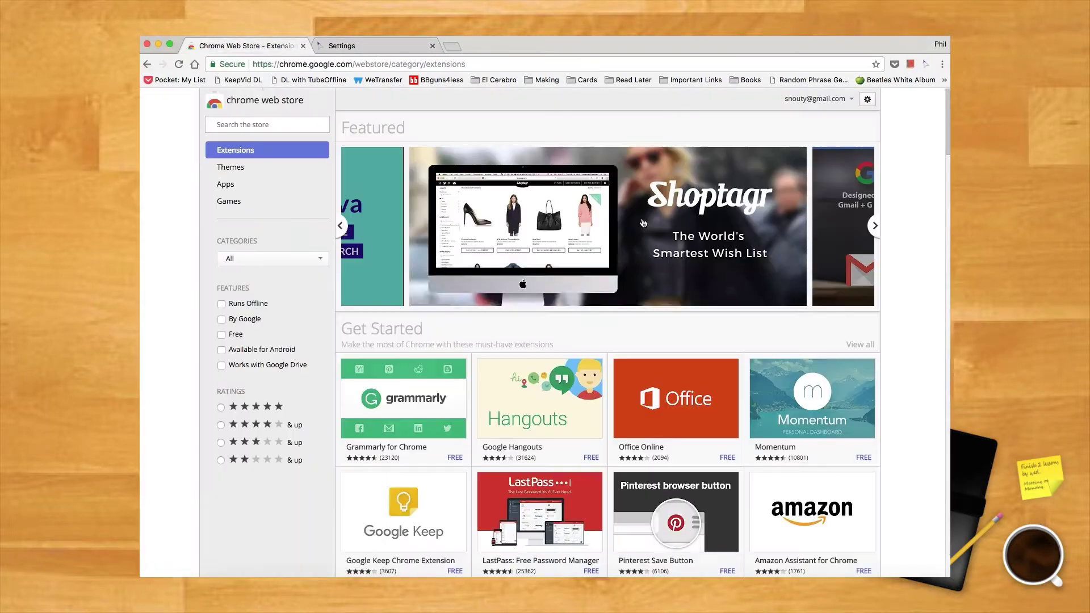
click(397, 47)
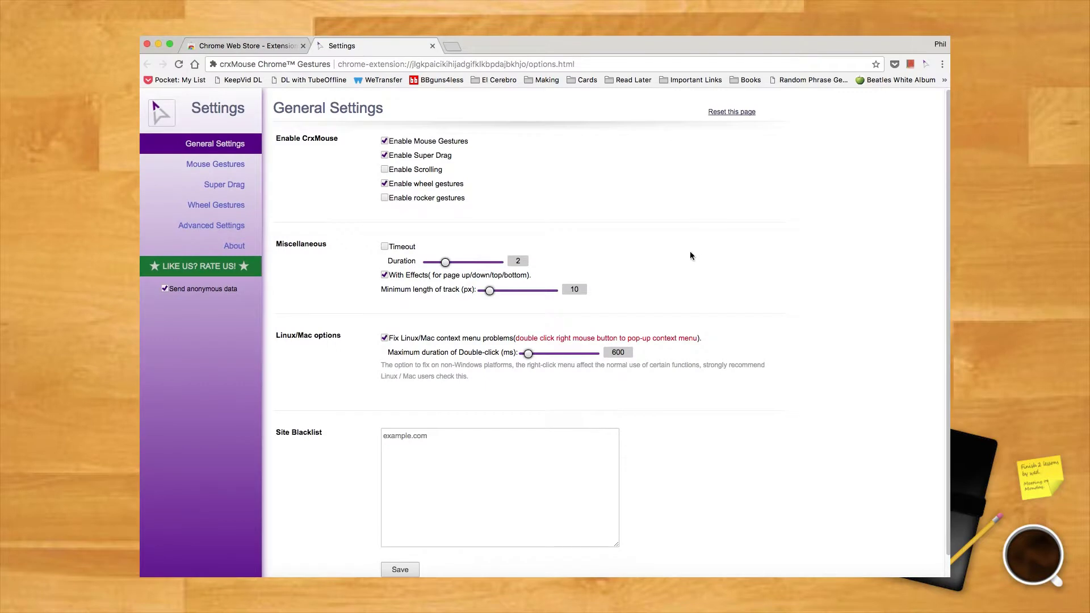
mouse_move(689, 250)
mouse_down()
mouse_move(720, 297)
mouse_move(762, 300)
mouse_move(628, 285)
mouse_up()
drag(721, 246, 655, 292)
drag(717, 284, 608, 181)
drag(689, 255, 638, 213)
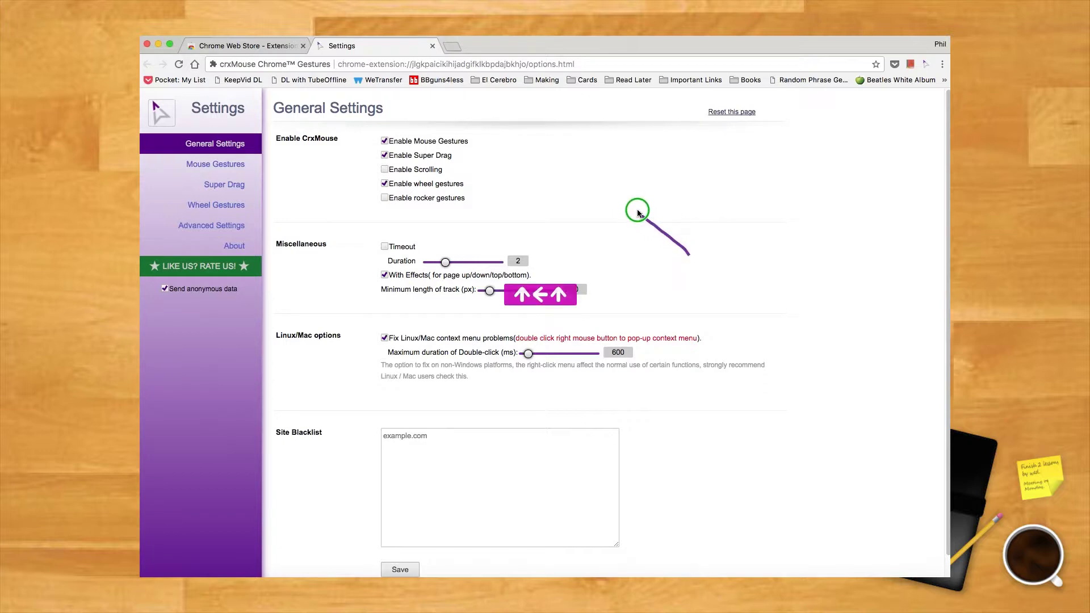
mouse_move(713, 269)
mouse_down()
mouse_move(655, 307)
mouse_move(718, 239)
mouse_move(830, 319)
mouse_up()
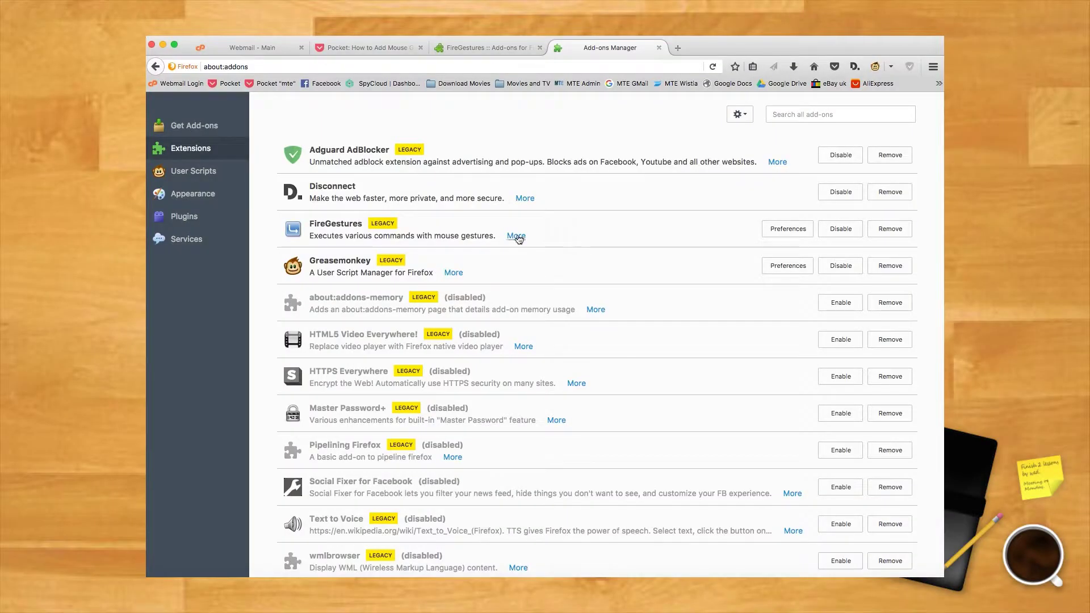
Open the FireGestures details page and look over its options
click(516, 236)
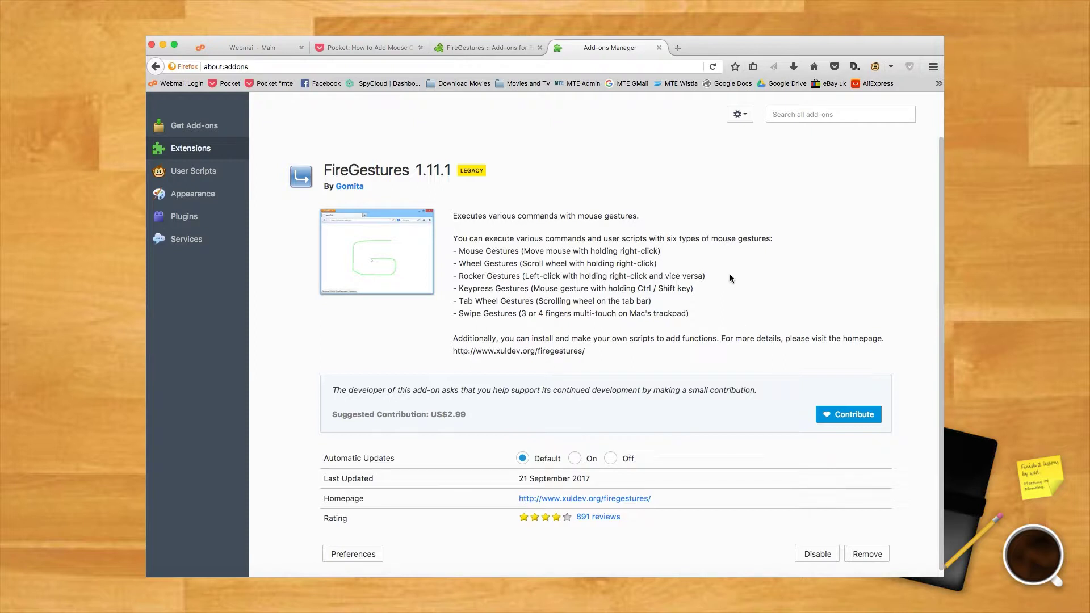
drag(748, 222, 734, 261)
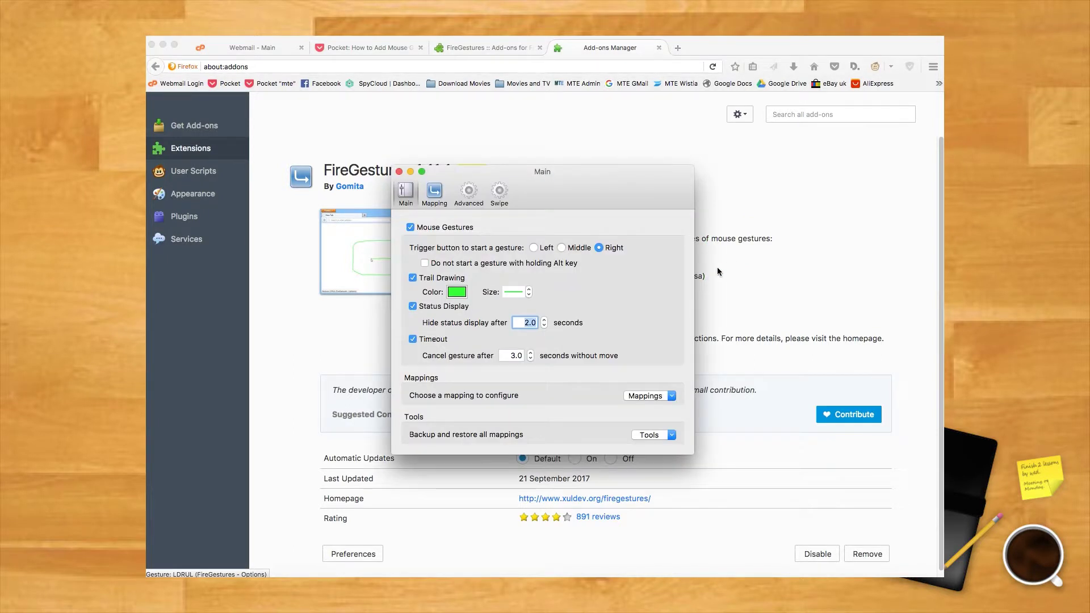
click(399, 171)
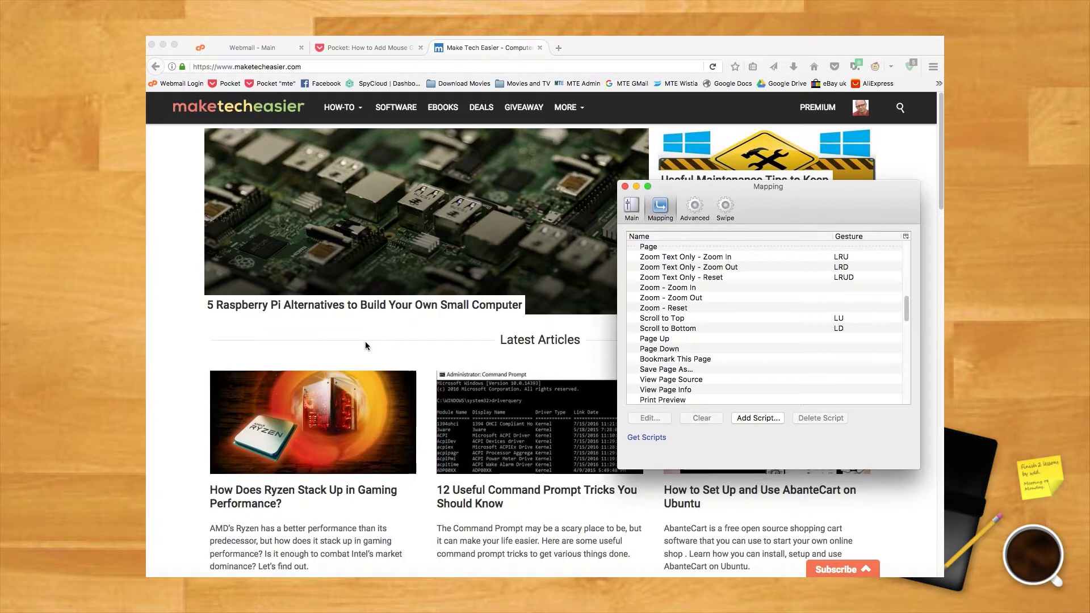
Gesture the Command Prompt Tricks link into a background tab and switch to it
right_click(411, 344)
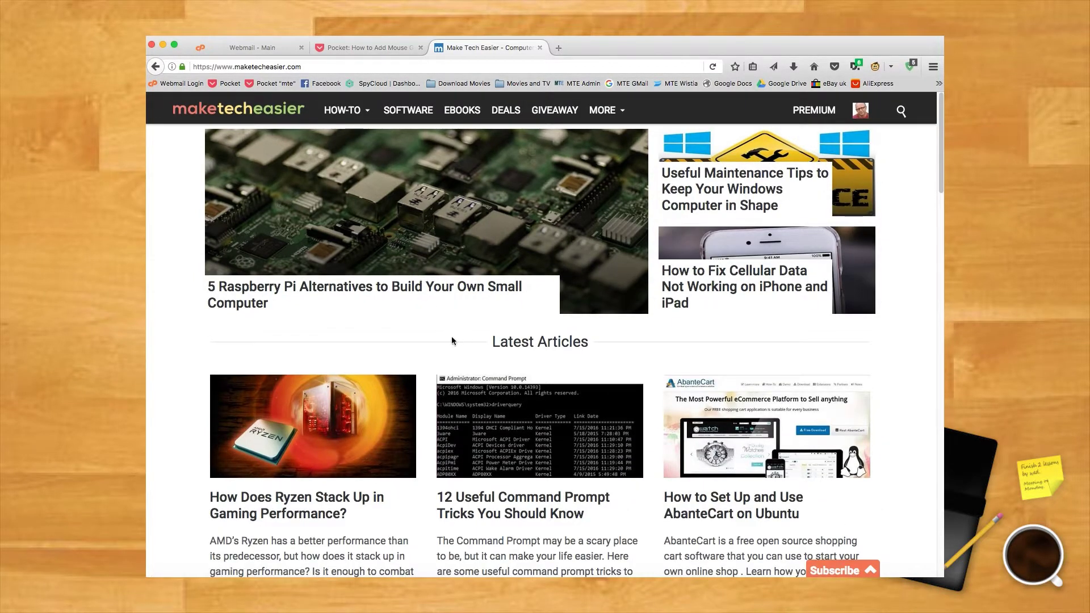
right_click(465, 329)
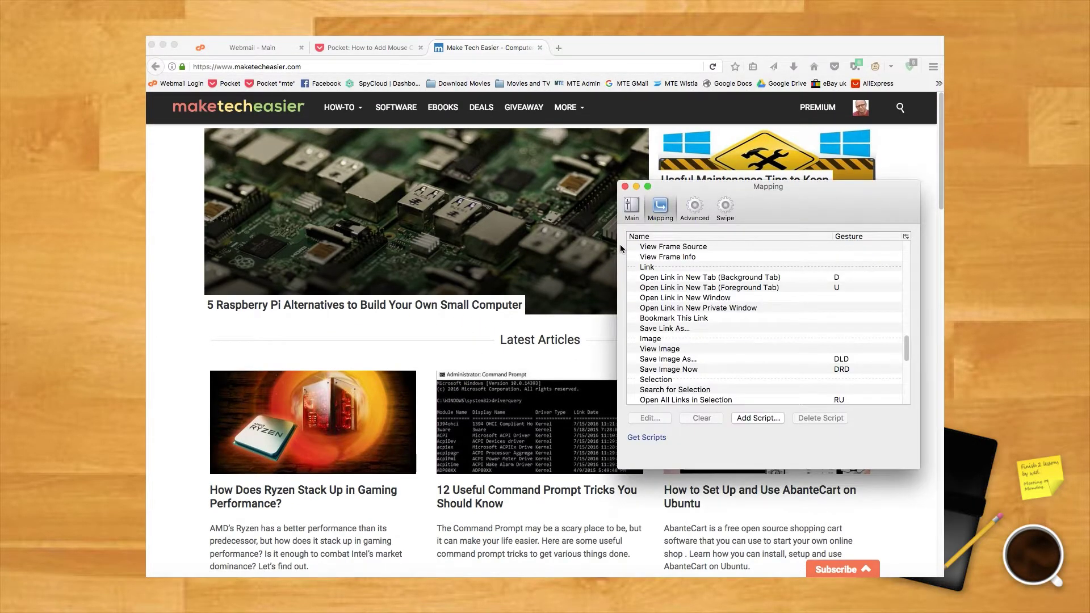
click(535, 321)
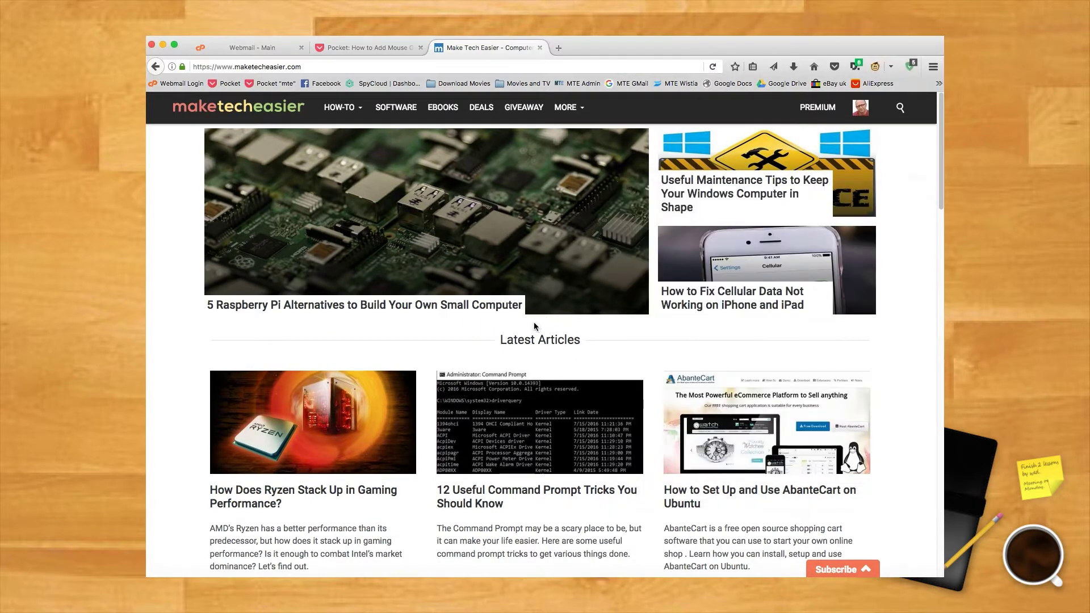
right_click(564, 321)
right_click(534, 492)
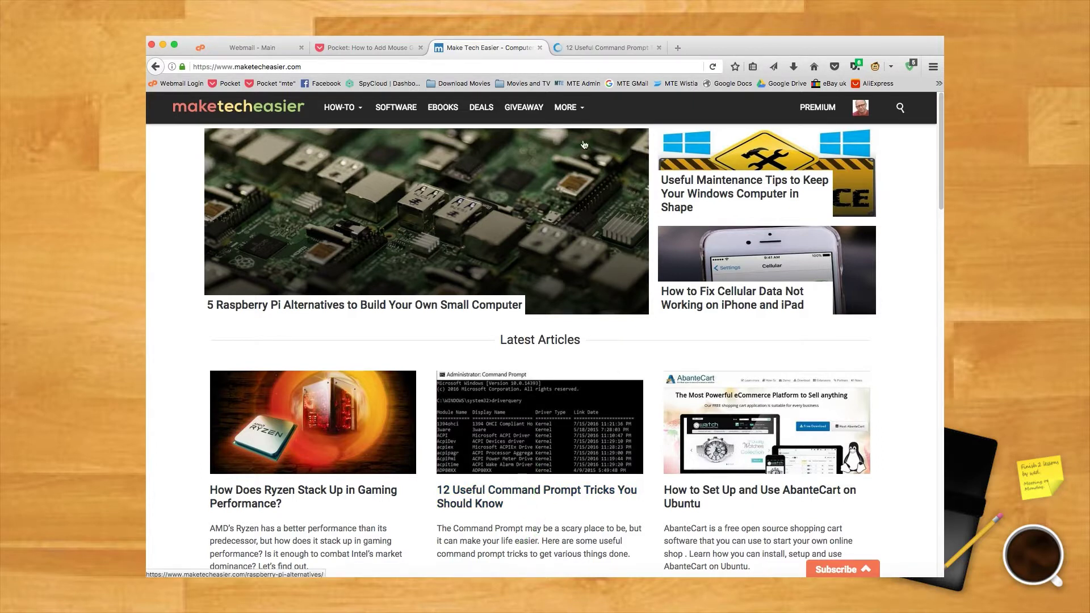
click(611, 49)
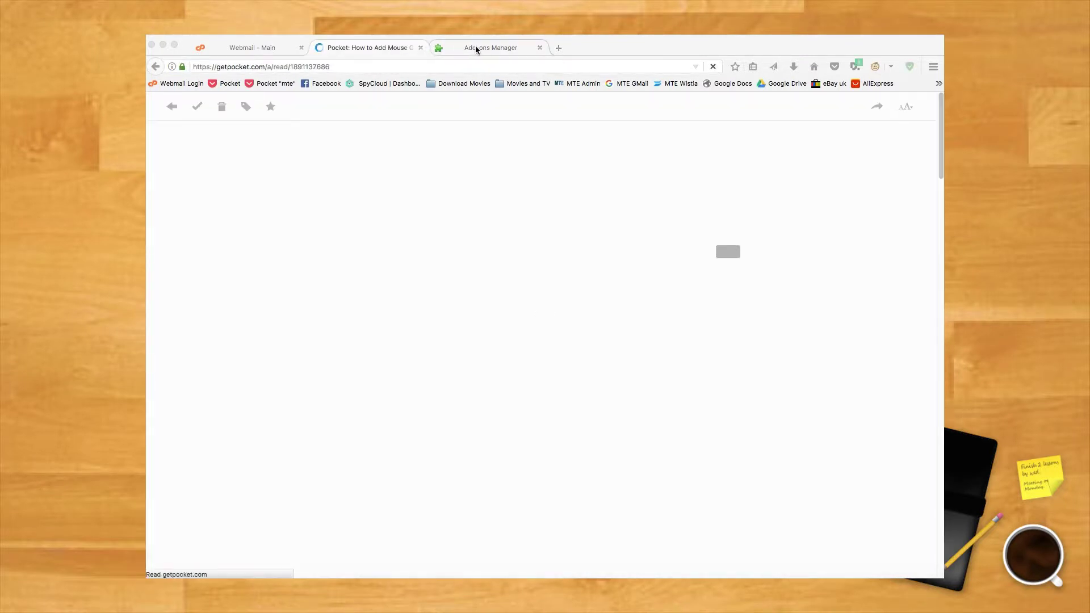
mouse_move(490, 48)
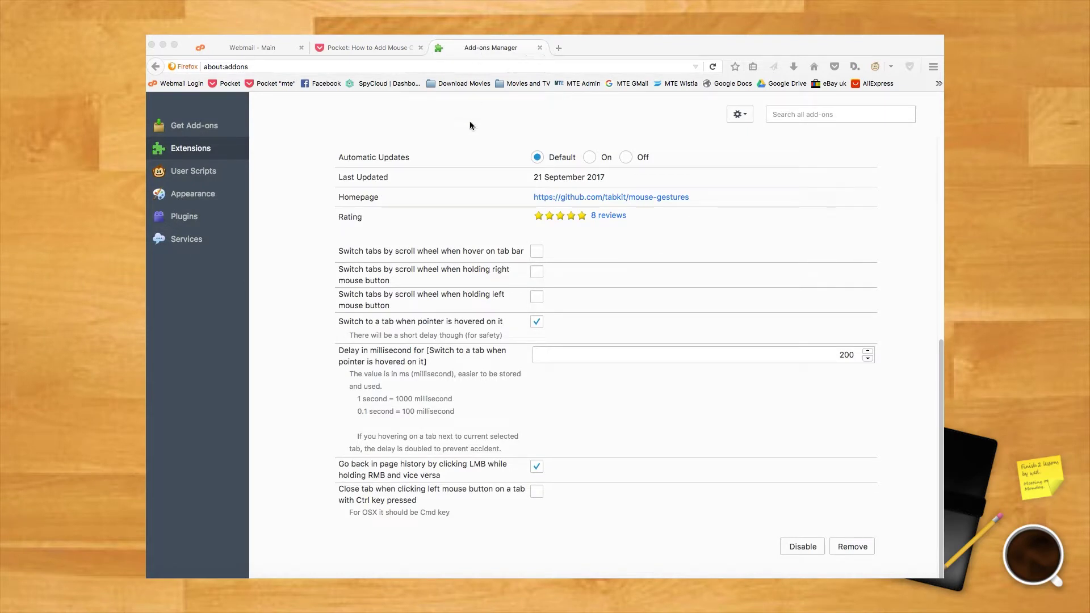
Tick 'Switch tabs by scroll wheel when holding right mouse button' in the add-on options
click(537, 322)
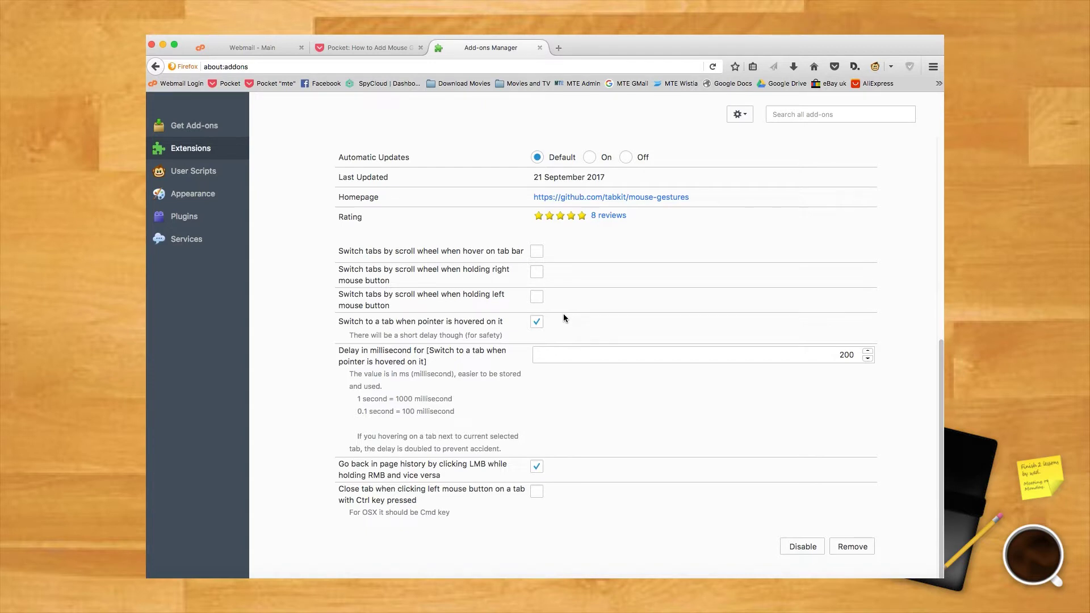
click(536, 273)
scroll(601, 296, down, 1)
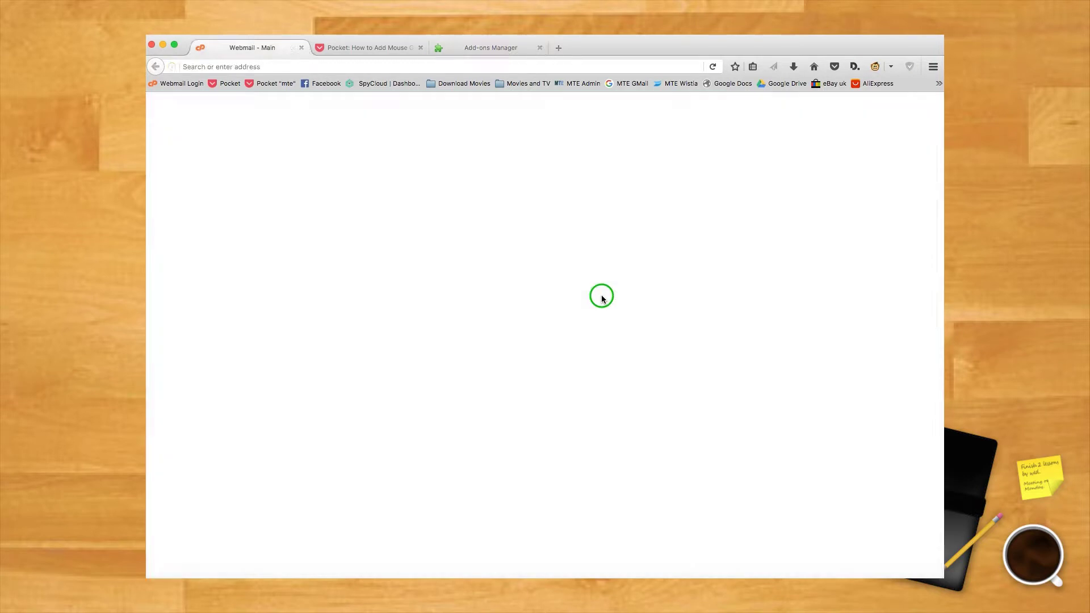
scroll(601, 296, up, 1)
scroll(601, 296, down, 1)
scroll(601, 295, up, 1)
scroll(601, 296, down, 1)
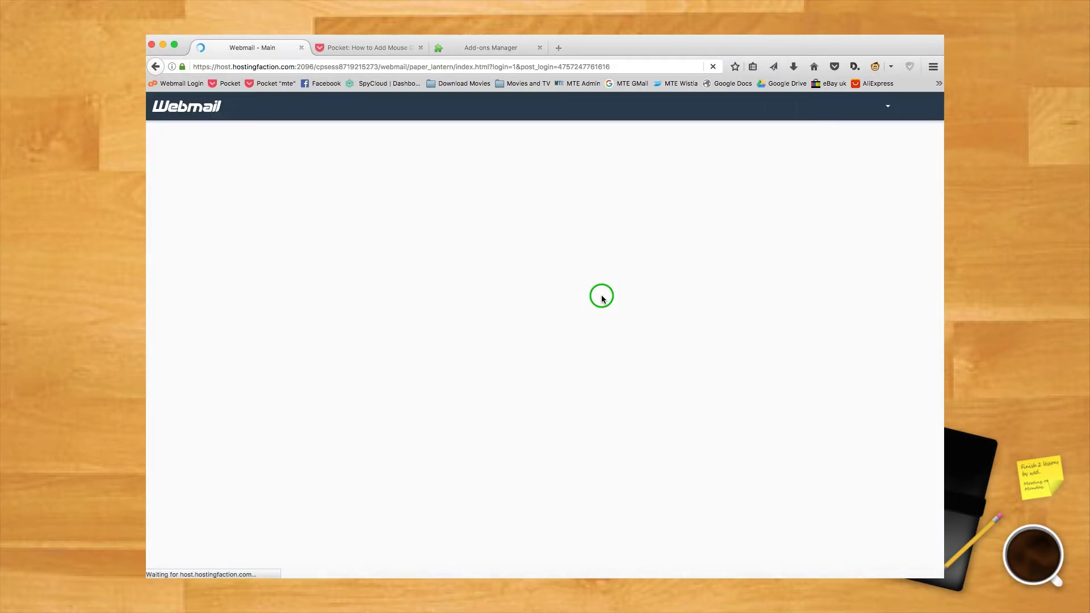
scroll(601, 295, up, 1)
Hold the right mouse button and scroll up and down to test tab switching
right_click(579, 267)
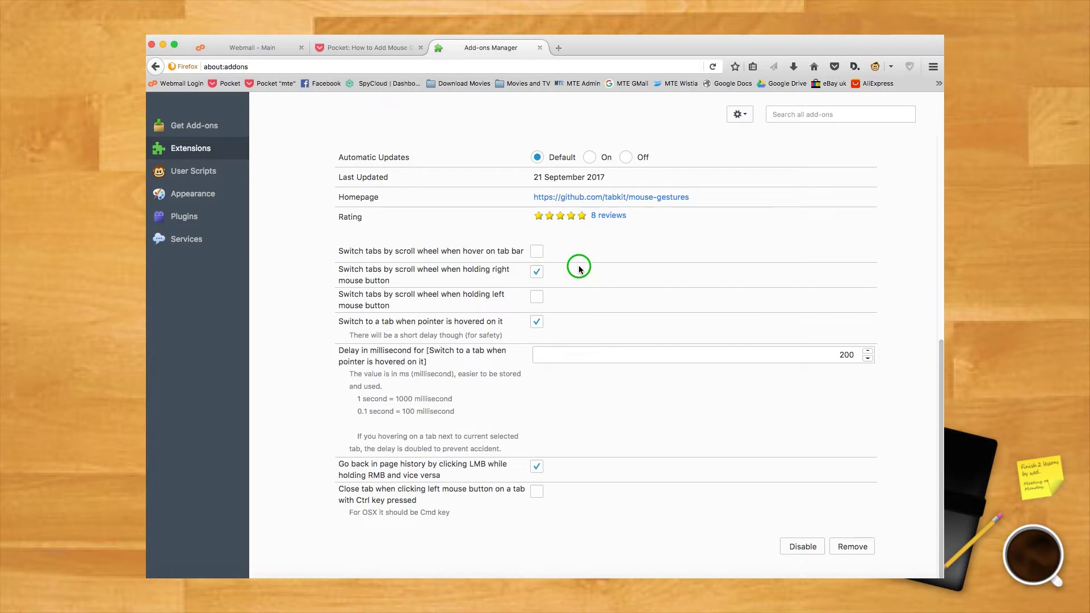
scroll(578, 265, up, 1)
scroll(578, 264, down, 1)
scroll(578, 265, up, 1)
scroll(578, 264, down, 1)
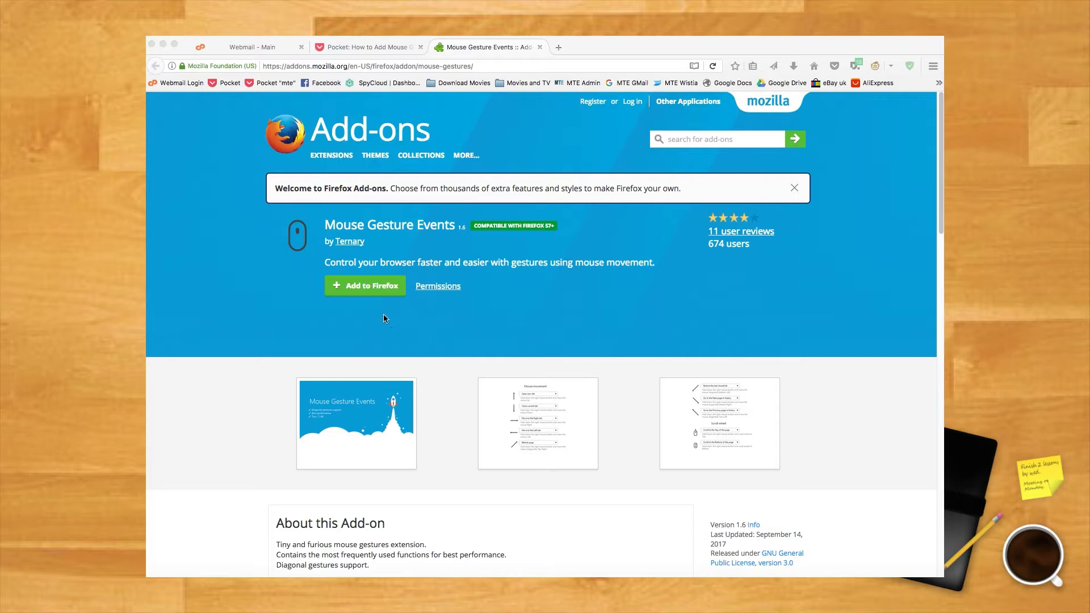
Add Mouse Gesture Events to Firefox and approve its requested permissions
click(370, 290)
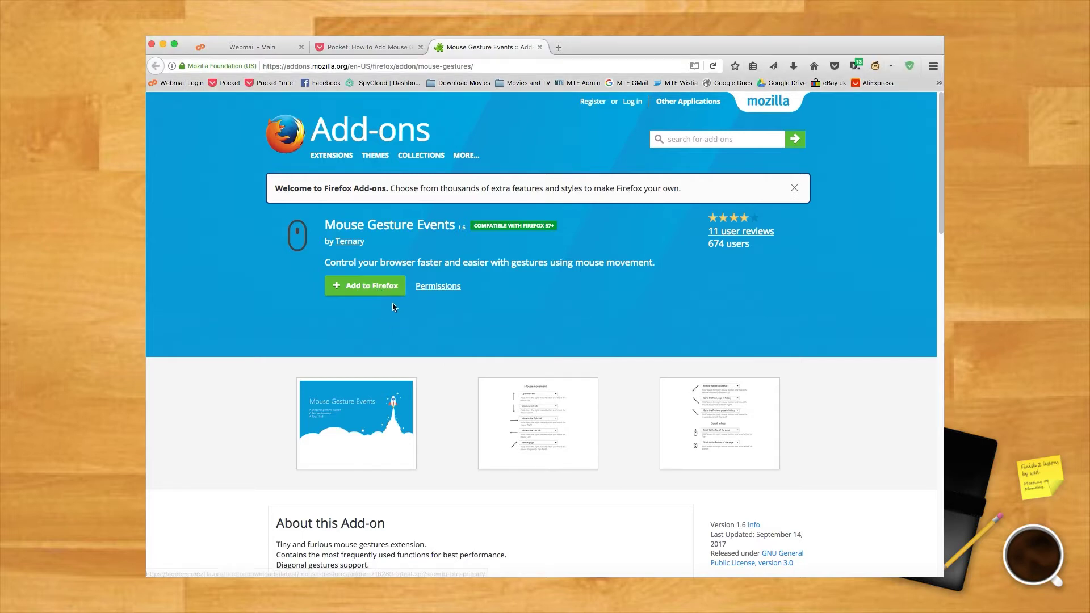
click(372, 287)
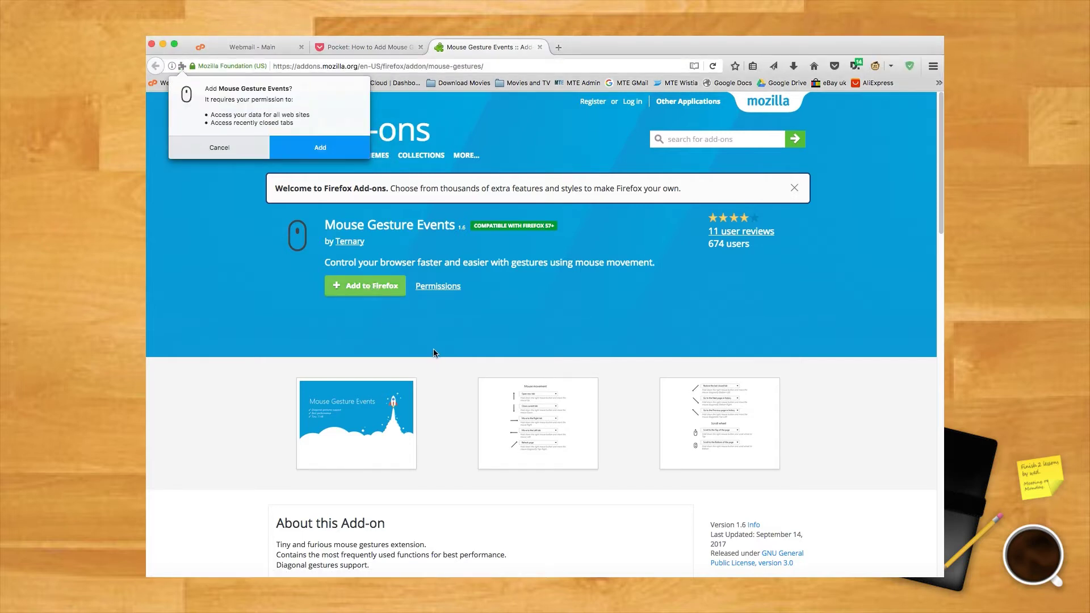
click(321, 150)
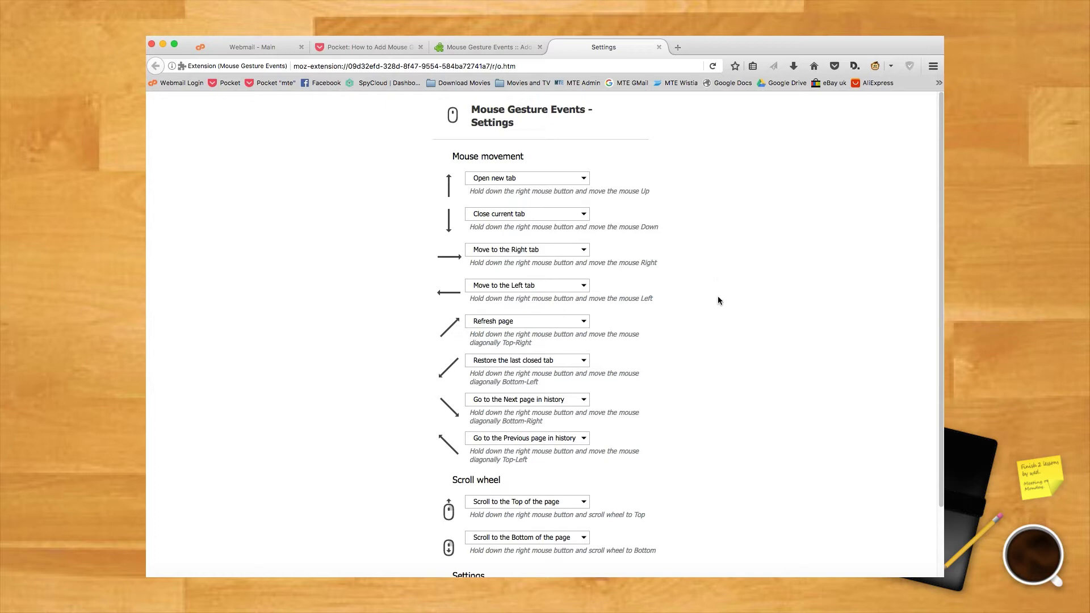
Test gestures on the settings page, including reload and opening the Add-ons Manager
right_click(719, 316)
right_click(715, 348)
right_click(801, 231)
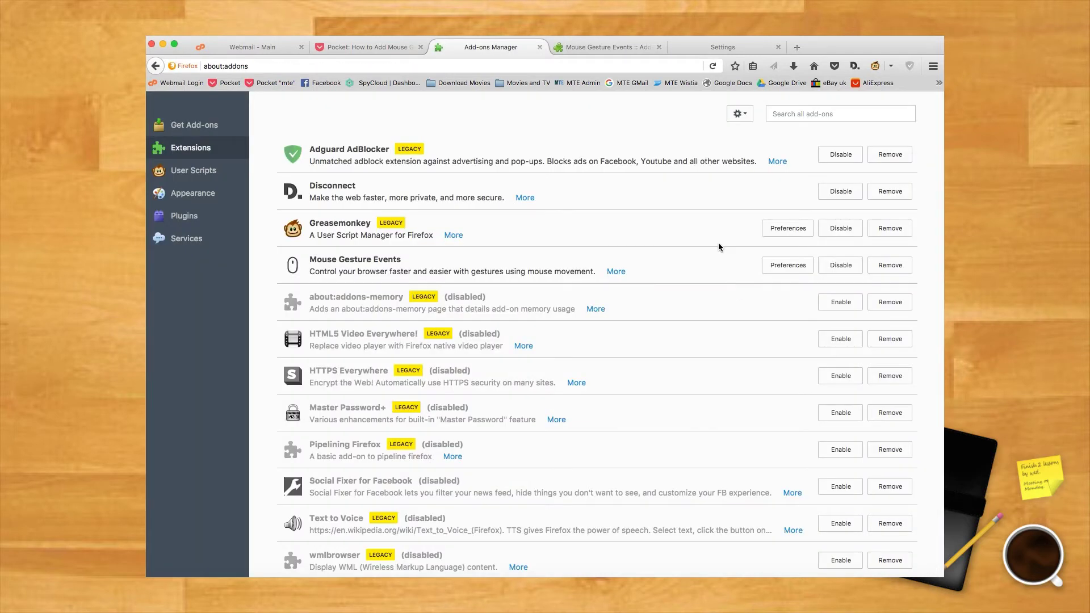
Close the Add-ons Manager and add-on listing tabs, then scroll the gesture settings
click(539, 47)
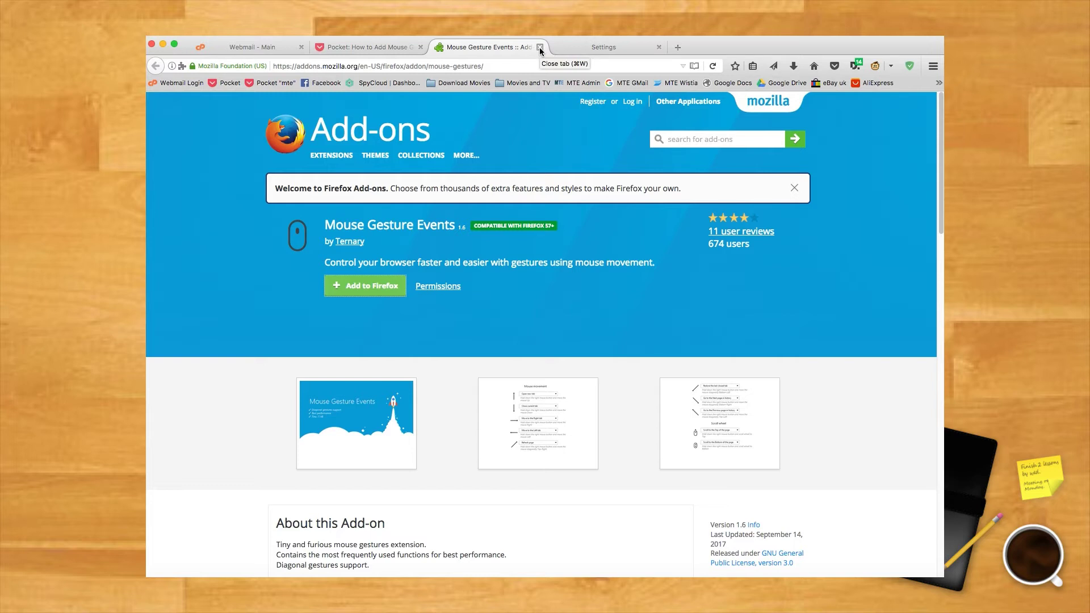
click(539, 47)
scroll(688, 243, down, 3)
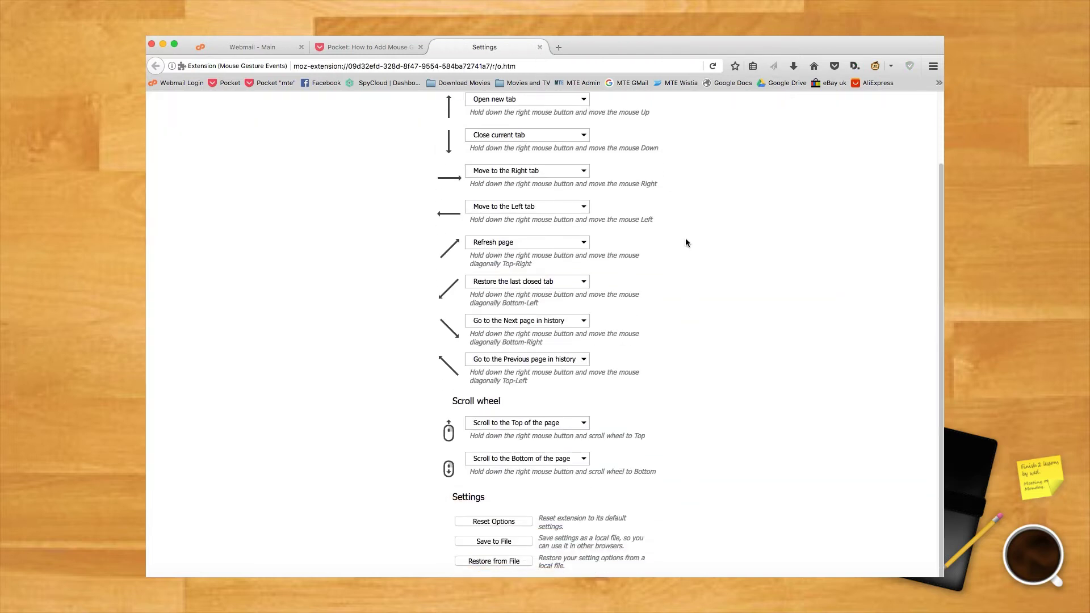
scroll(686, 242, up, 3)
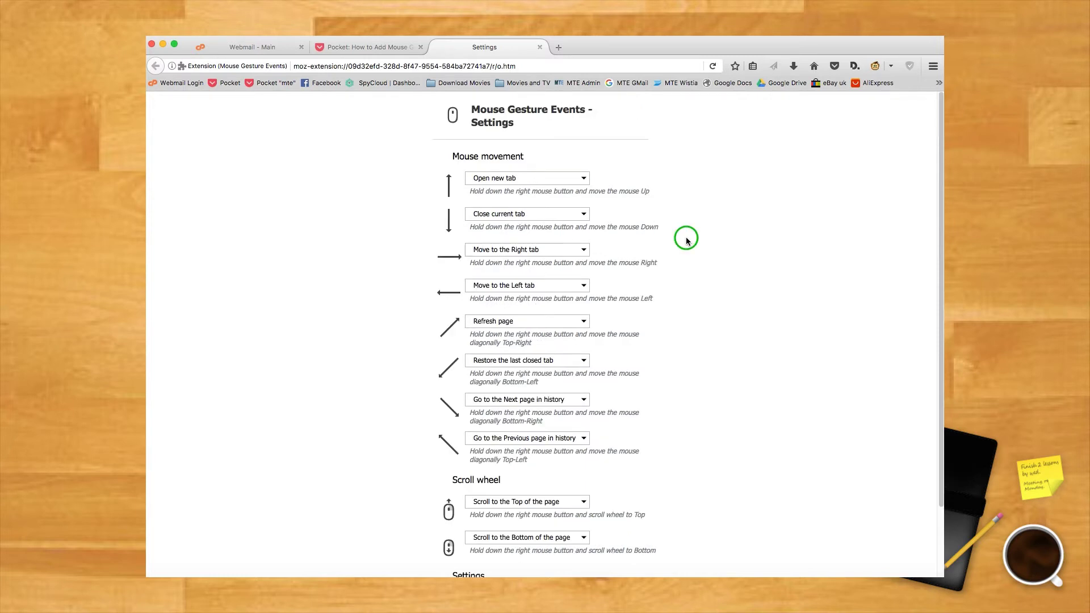
scroll(686, 241, down, 3)
scroll(686, 238, up, 3)
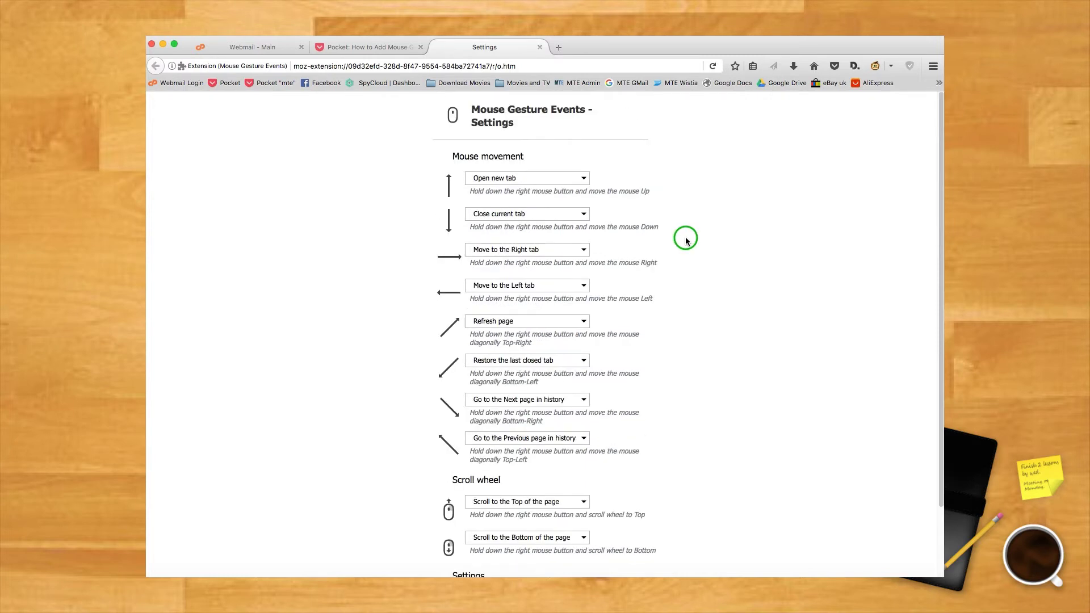